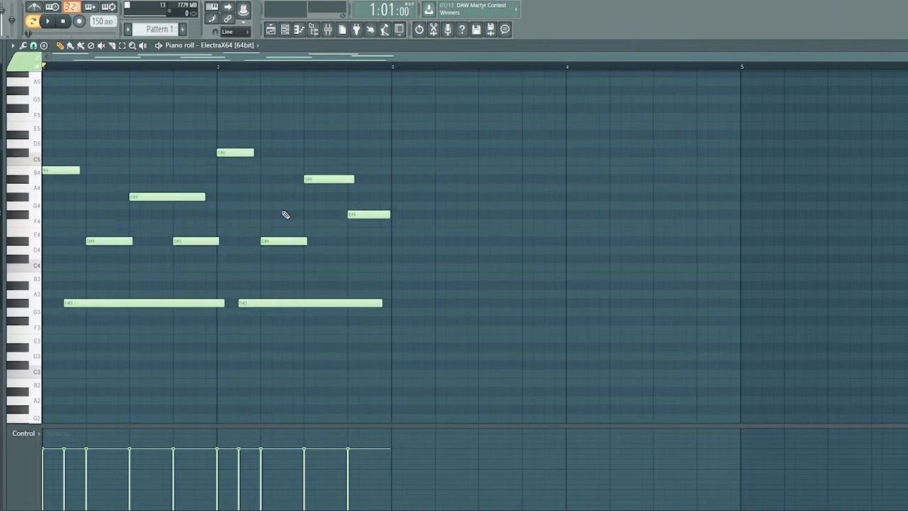
Step: Transpose the whole melody up so that its two long bass notes sit on C4
{"action": "key", "text": "shift+Down"}
{"action": "key", "text": "shift+Down"}
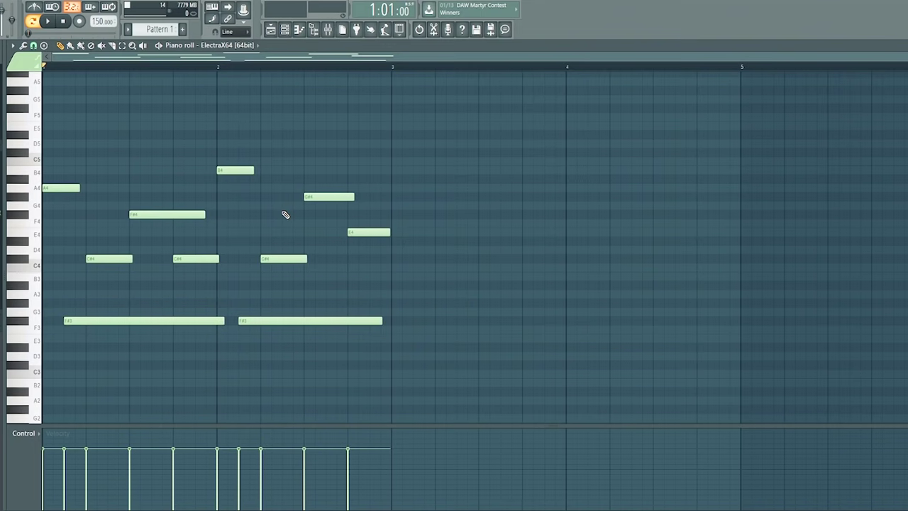
{"action": "scroll", "coordinate": [284, 206], "scroll_direction": "down", "scroll_amount": 2}
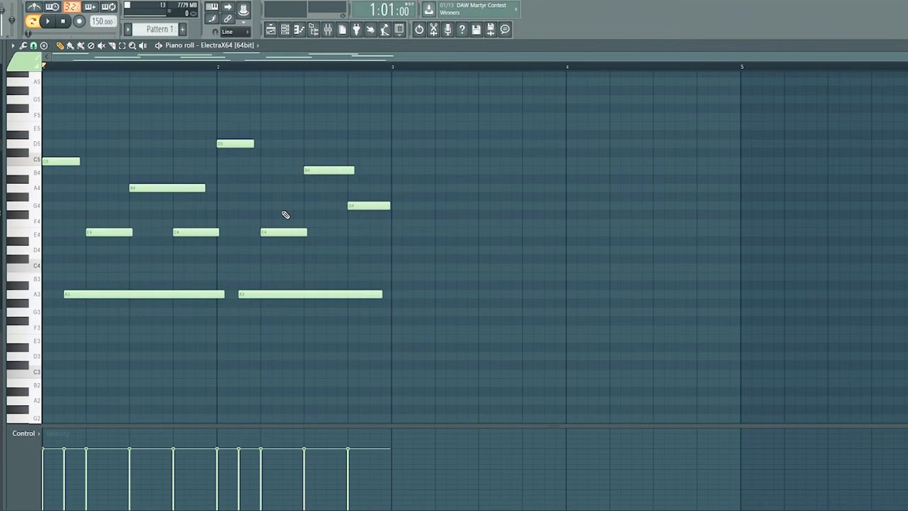
{"action": "key", "text": "shift+Up"}
{"action": "key", "text": "shift+Up"}
{"action": "key", "text": "shift+Up"}
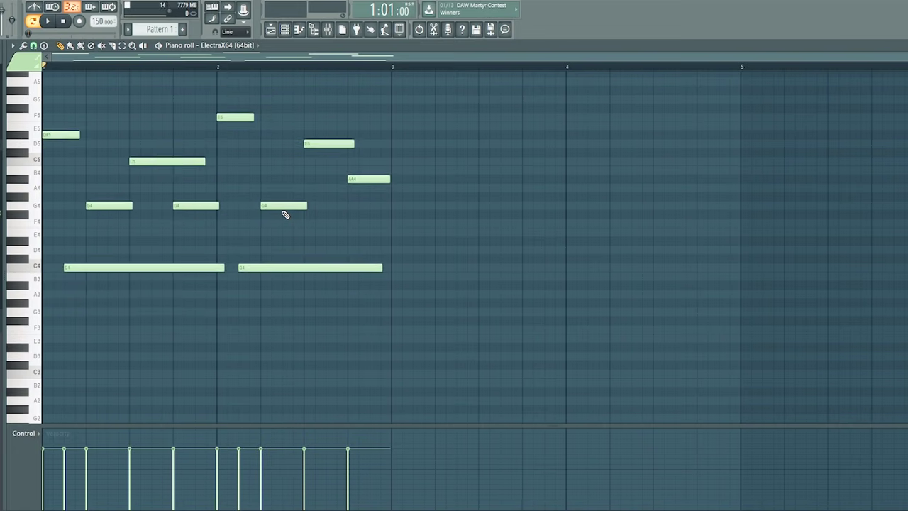
Step: Add high notes above the melody at the start of bars 1 and 2, with A#5 on bar 2, and delete the trial A#5 mid-bar 1
{"action": "key", "text": "space"}
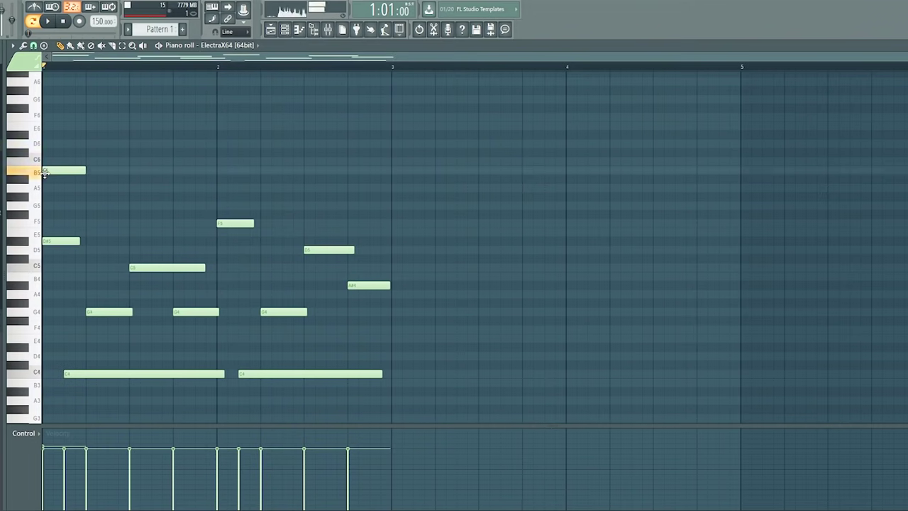
{"action": "key", "text": "space"}
{"action": "right_click", "coordinate": [46, 170]}
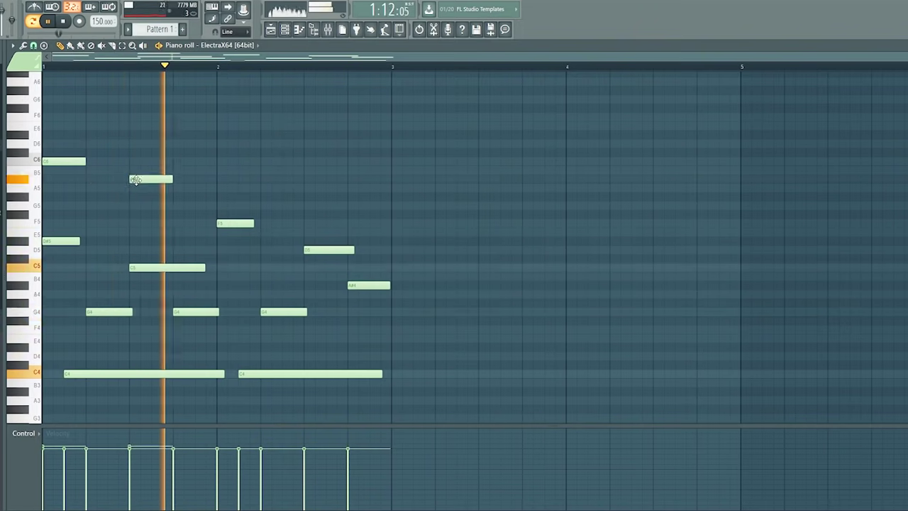
{"action": "right_click", "coordinate": [170, 178]}
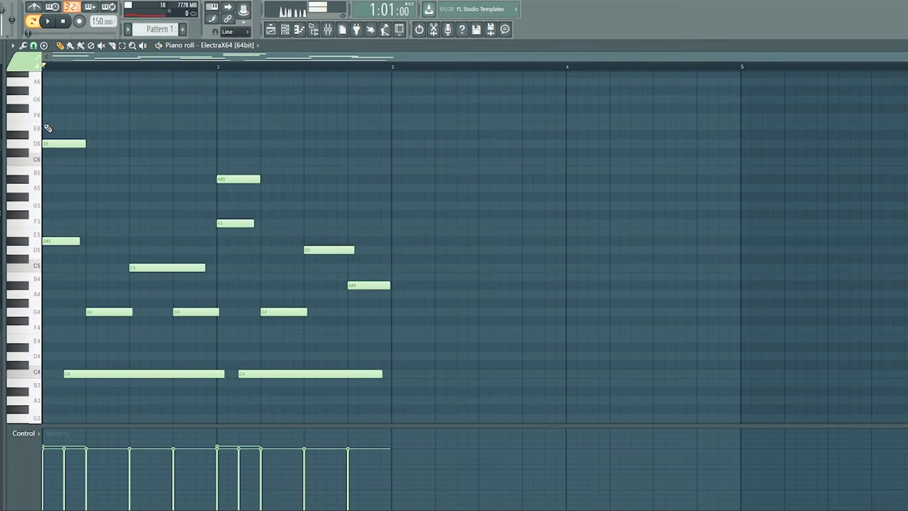
Step: Move the high note at the start of bar 1 to C6 and play back the pattern
{"action": "key", "text": "space"}
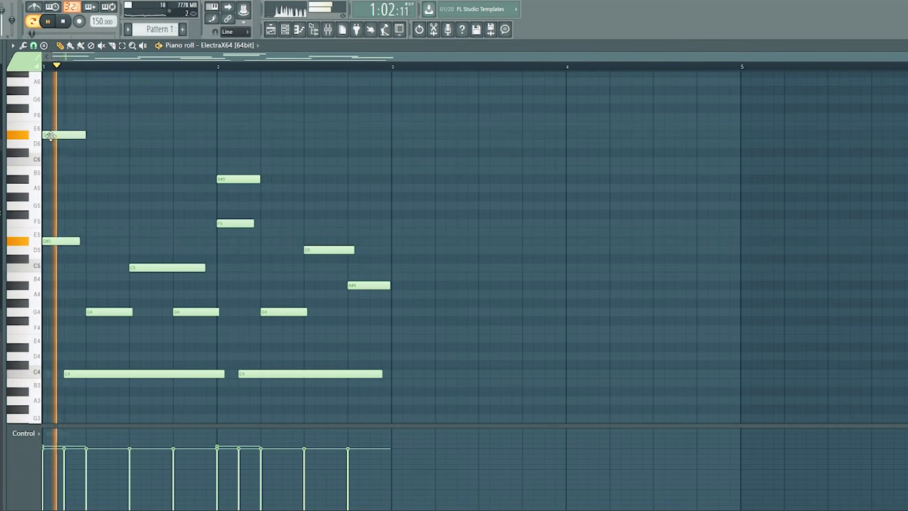
{"action": "left_click_drag", "start_coordinate": [67, 134], "coordinate": [44, 160]}
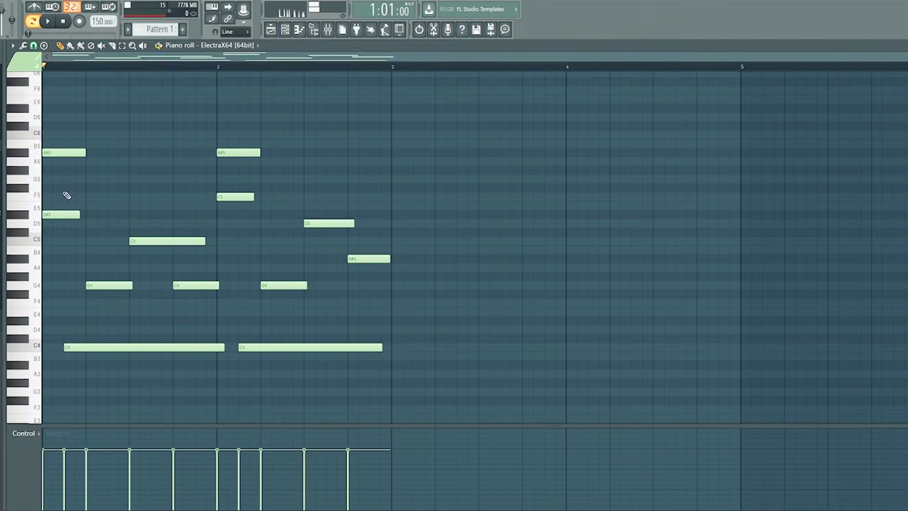
{"action": "left_click", "coordinate": [220, 128]}
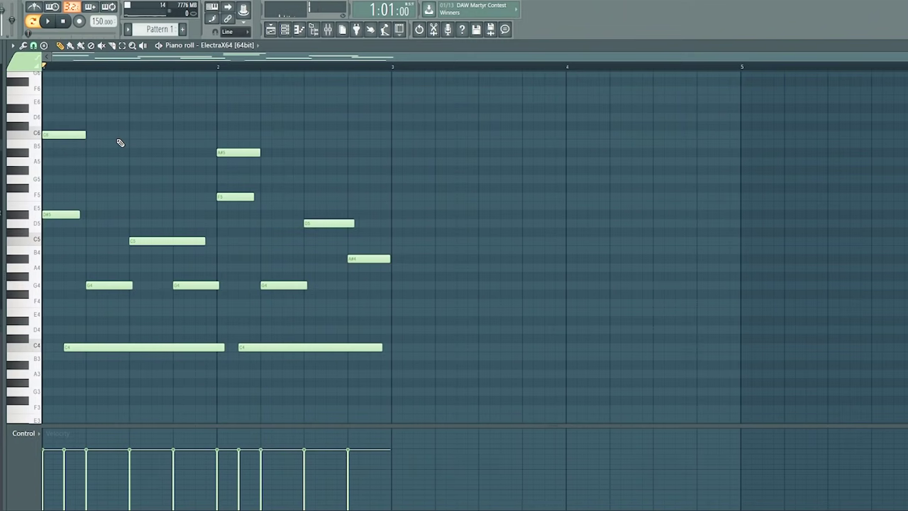
{"action": "key", "text": "space"}
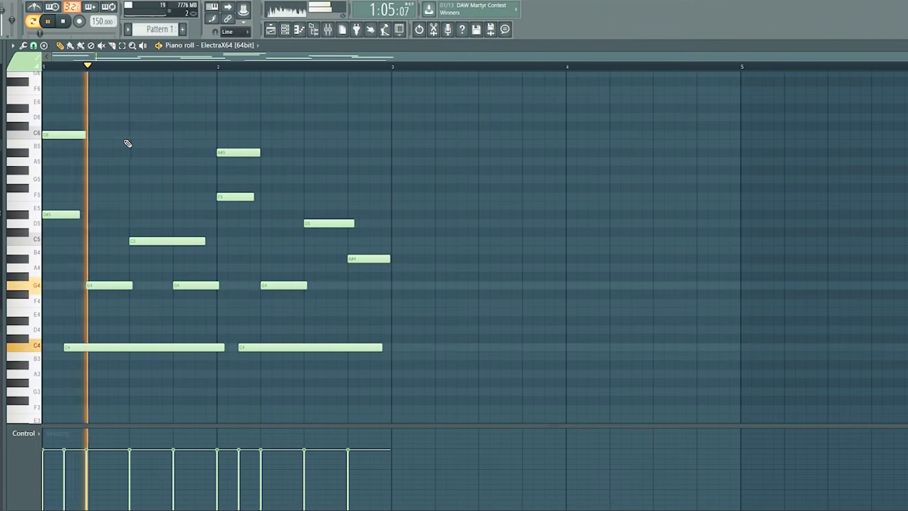
{"action": "key", "text": "space"}
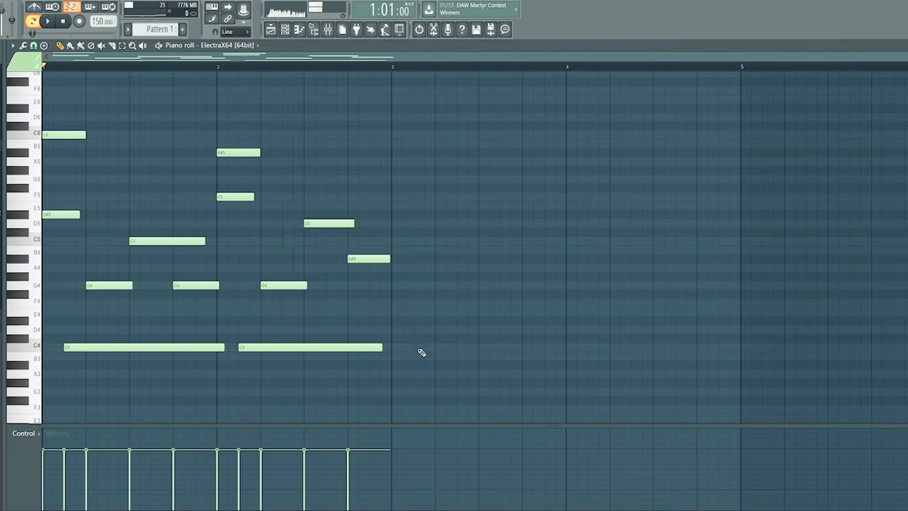
{"action": "left_click_drag", "start_coordinate": [421, 353], "coordinate": [75, 95]}
{"action": "key", "text": "ctrl+b"}
{"action": "left_click_drag", "start_coordinate": [550, 71], "coordinate": [406, 110]}
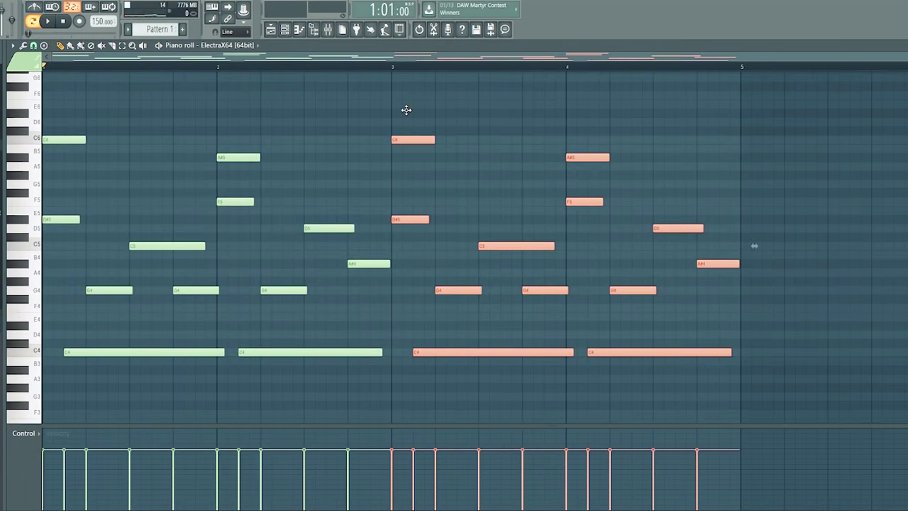
{"action": "left_click", "coordinate": [414, 129]}
{"action": "right_click", "coordinate": [415, 139]}
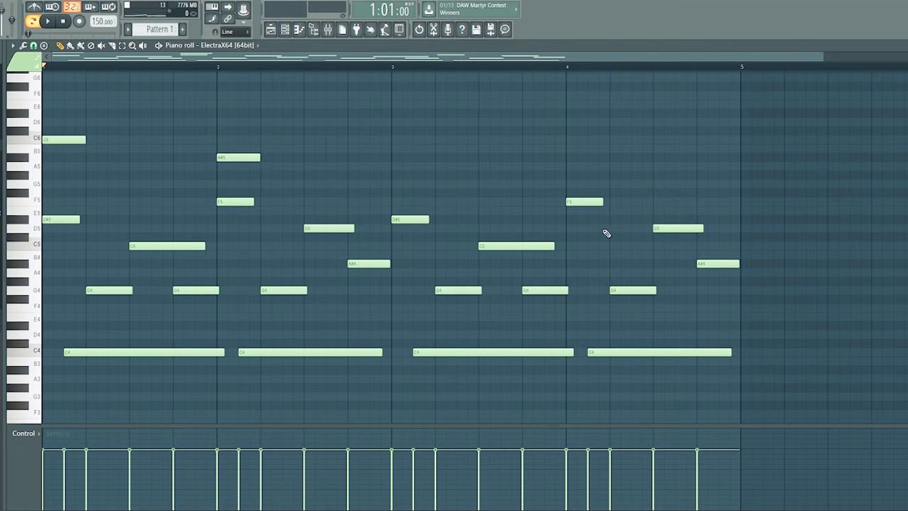
{"action": "key", "text": "ctrl+alt+z"}
{"action": "key", "text": "ctrl+alt+z"}
{"action": "key", "text": "ctrl+alt+z"}
Step: Duplicate all notes except the two high top notes into bars 3 and 4
{"action": "left_click_drag", "start_coordinate": [457, 373], "coordinate": [17, 198]}
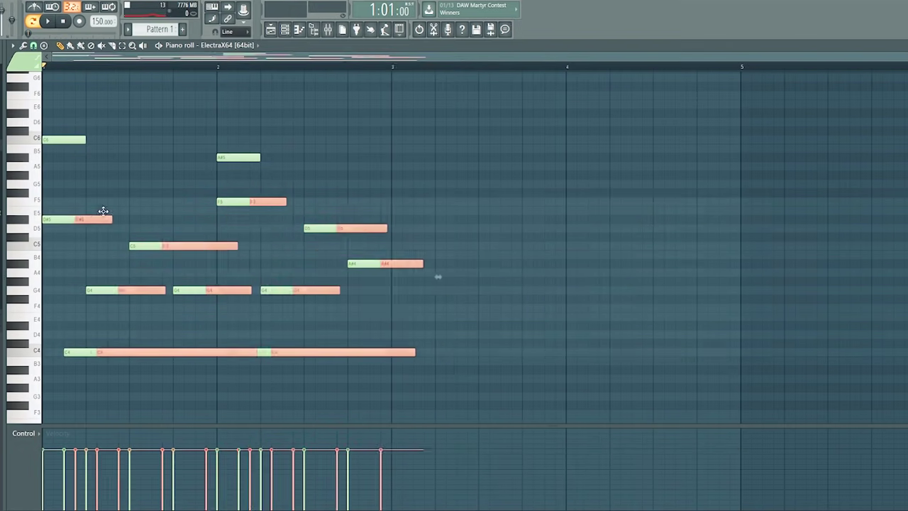
{"action": "key", "text": "ctrl+b"}
{"action": "left_click_drag", "start_coordinate": [420, 214], "coordinate": [406, 212]}
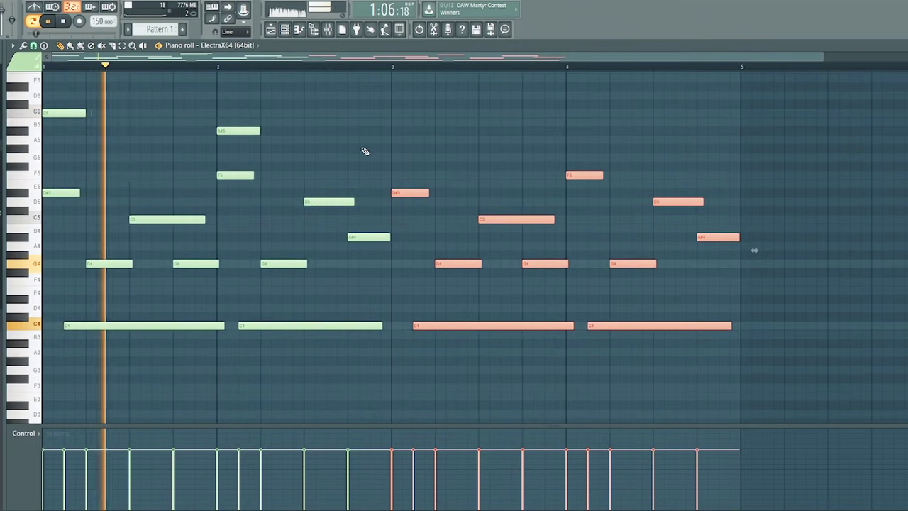
Step: Add top notes at the start of bars 3 and 4 and lower the long bass notes of those bars to A#3
{"action": "left_click", "coordinate": [394, 148]}
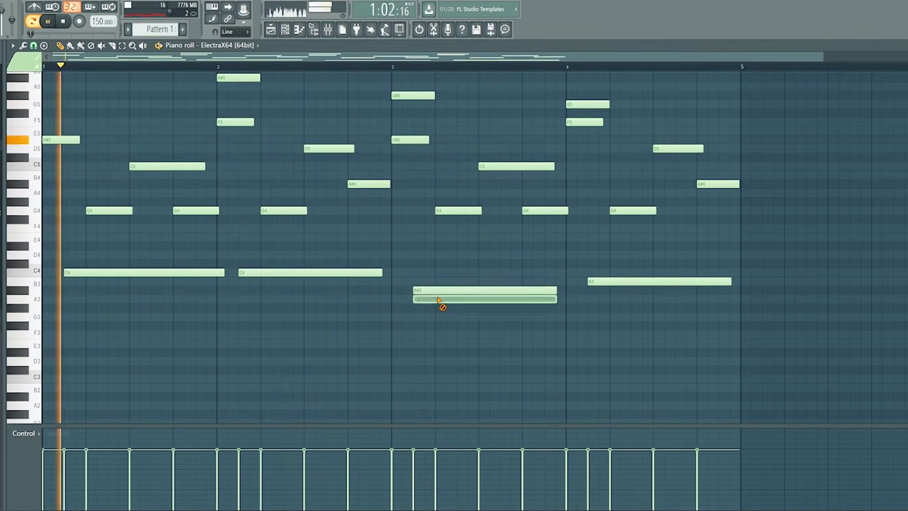
{"action": "left_click_drag", "start_coordinate": [630, 283], "coordinate": [588, 289]}
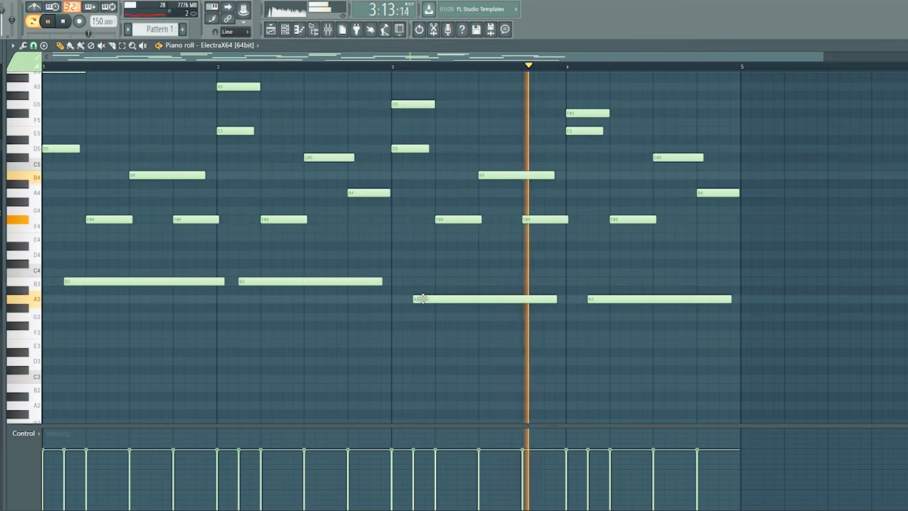
Step: Replace the G5 top note at the start of bar 3 with a newly placed note
{"action": "scroll", "coordinate": [429, 206], "scroll_direction": "up", "scroll_amount": 3}
{"action": "right_click", "coordinate": [413, 157]}
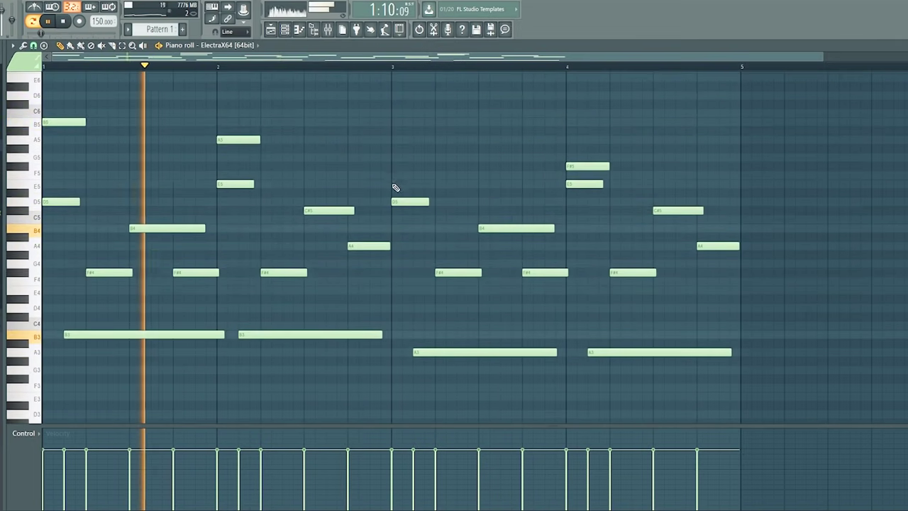
{"action": "left_click", "coordinate": [395, 185]}
{"action": "left_click_drag", "start_coordinate": [454, 183], "coordinate": [421, 184]}
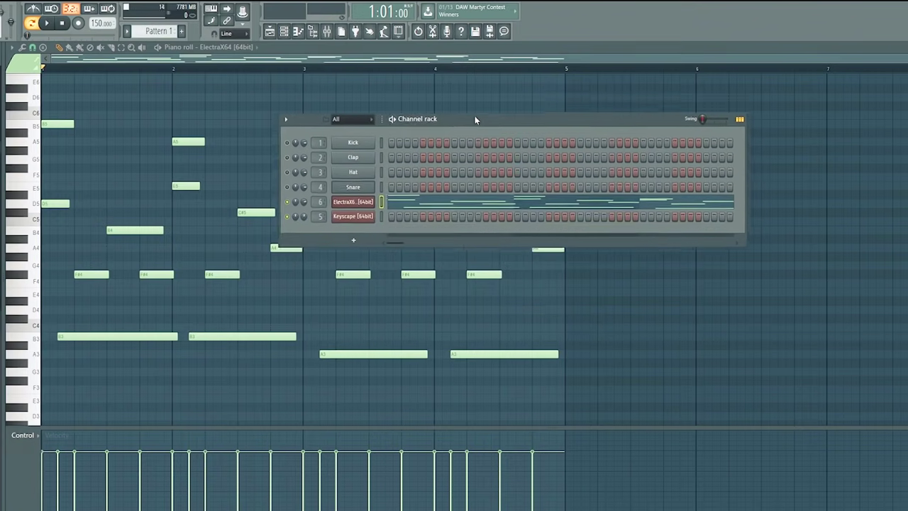
Step: Copy the notes of the ElectraX64 channel and paste them into the Keyscape channel
{"action": "left_click_drag", "start_coordinate": [475, 115], "coordinate": [478, 85]}
{"action": "right_click", "coordinate": [357, 178]}
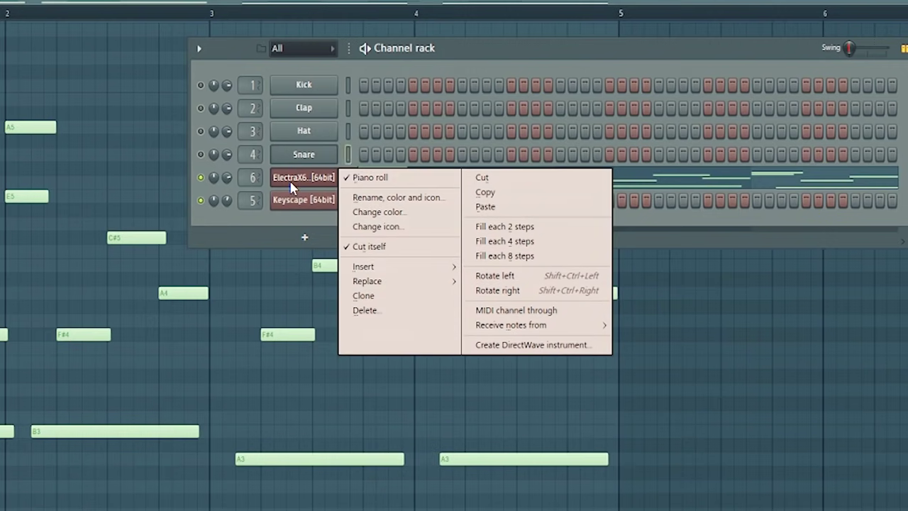
{"action": "left_click", "coordinate": [539, 199]}
{"action": "left_click", "coordinate": [361, 195]}
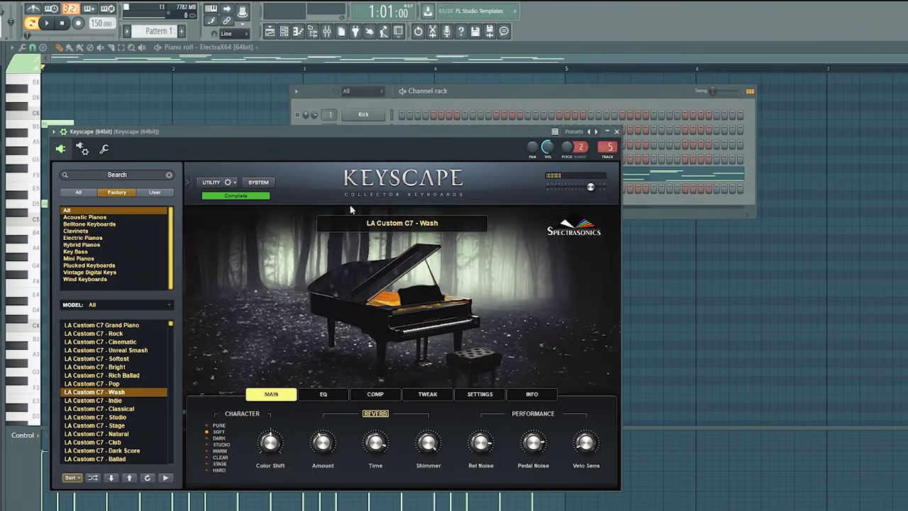
{"action": "left_click", "coordinate": [475, 100]}
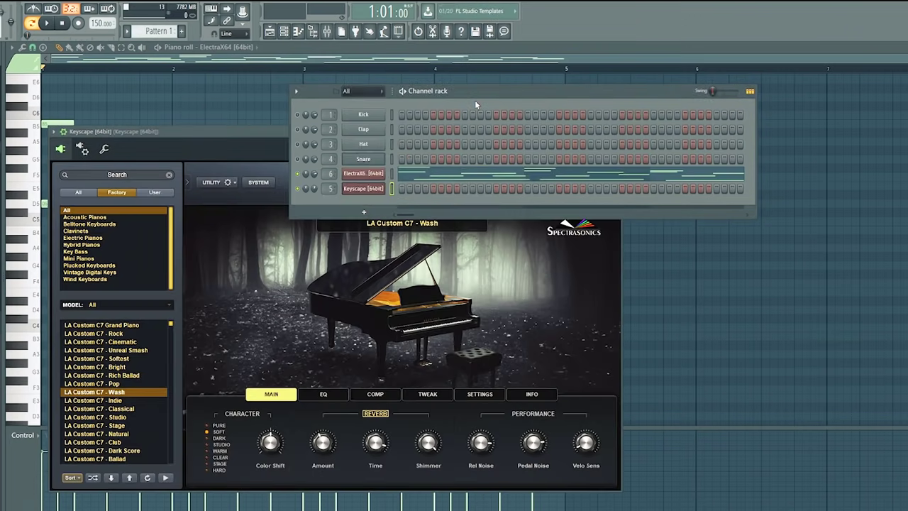
{"action": "right_click", "coordinate": [356, 190]}
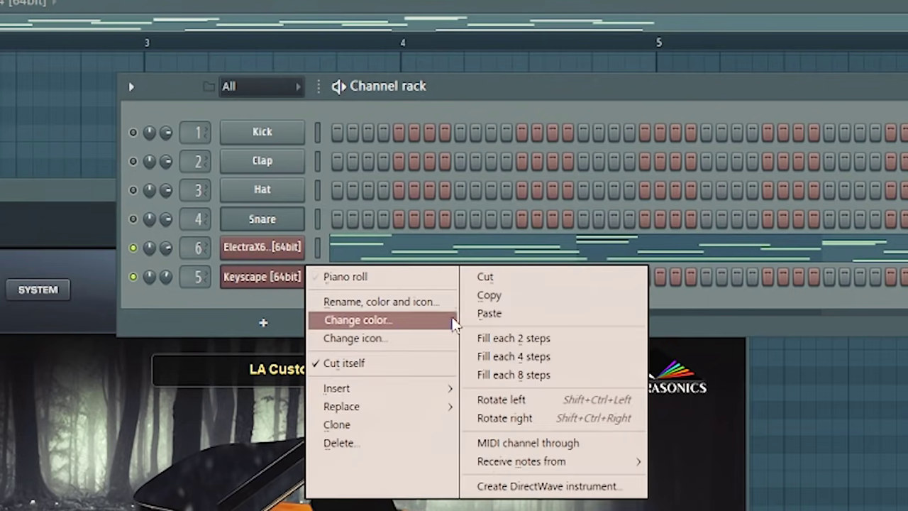
{"action": "left_click", "coordinate": [488, 314]}
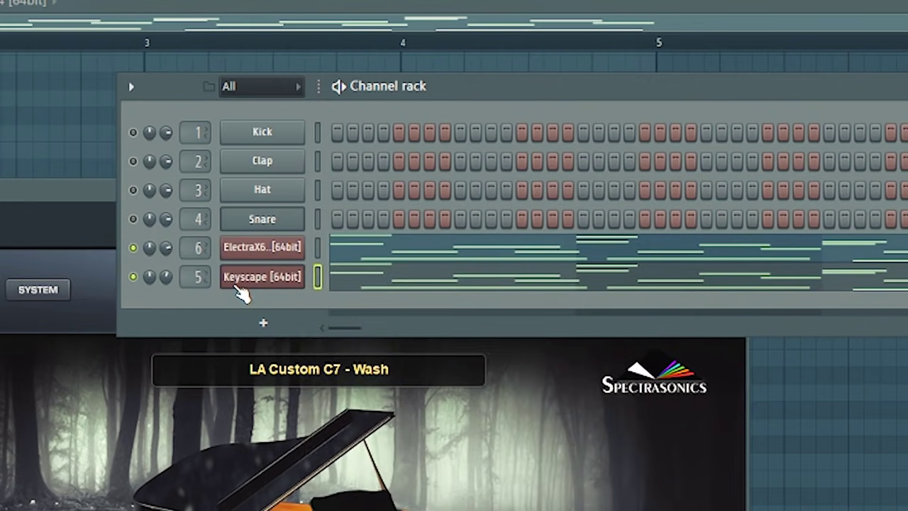
Step: Reset the Keyscape channel's volume and bring the Keyscape plugin window to the front
{"action": "right_click", "coordinate": [165, 278]}
{"action": "left_click", "coordinate": [173, 291]}
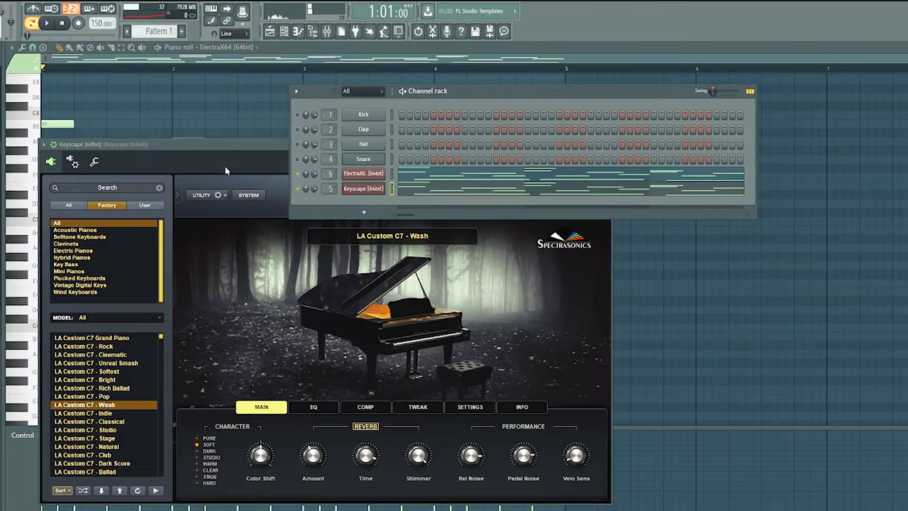
{"action": "left_click", "coordinate": [285, 161]}
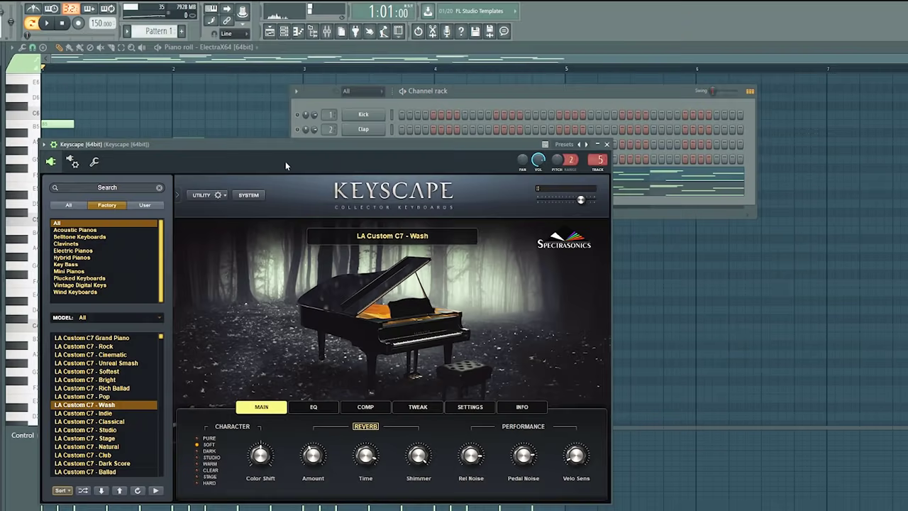
Step: Lower the Keyscape and ElectraX64 track faders in the mixer to balance the two layers
{"action": "left_click", "coordinate": [327, 32]}
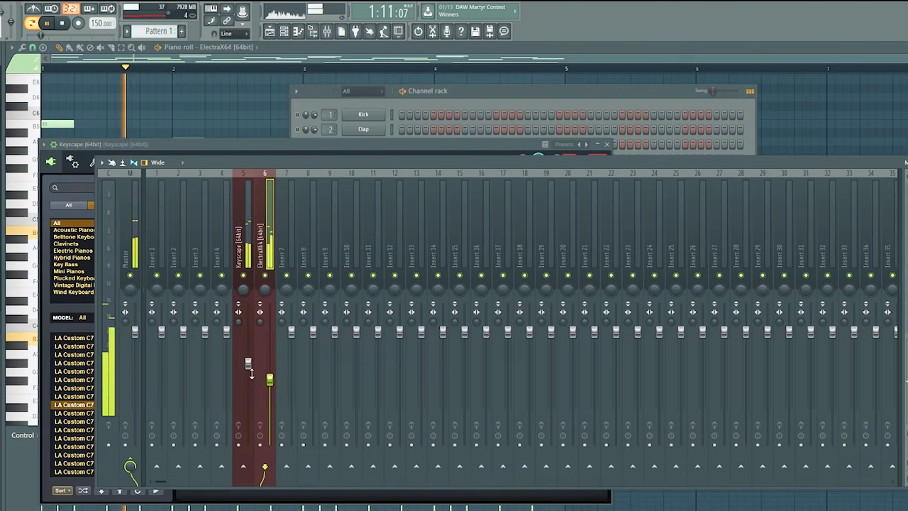
{"action": "left_click_drag", "start_coordinate": [250, 369], "coordinate": [249, 376]}
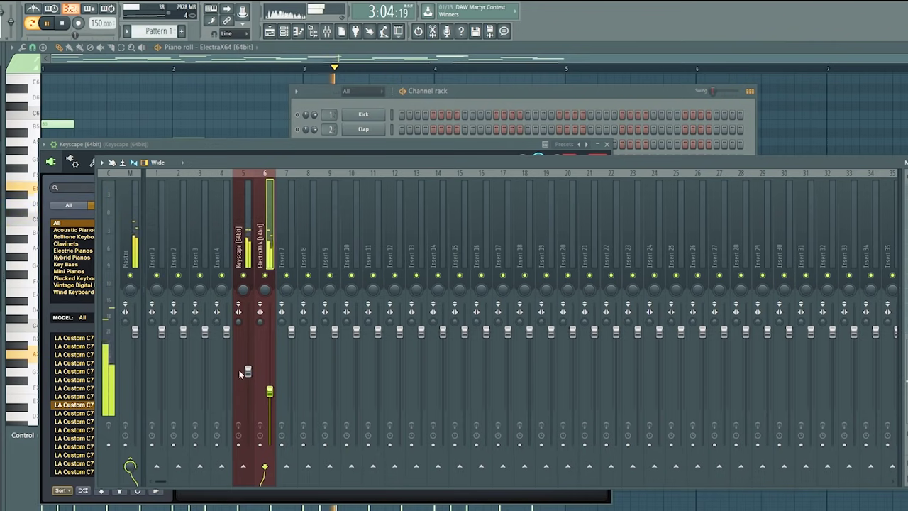
{"action": "left_click_drag", "start_coordinate": [247, 371], "coordinate": [247, 379]}
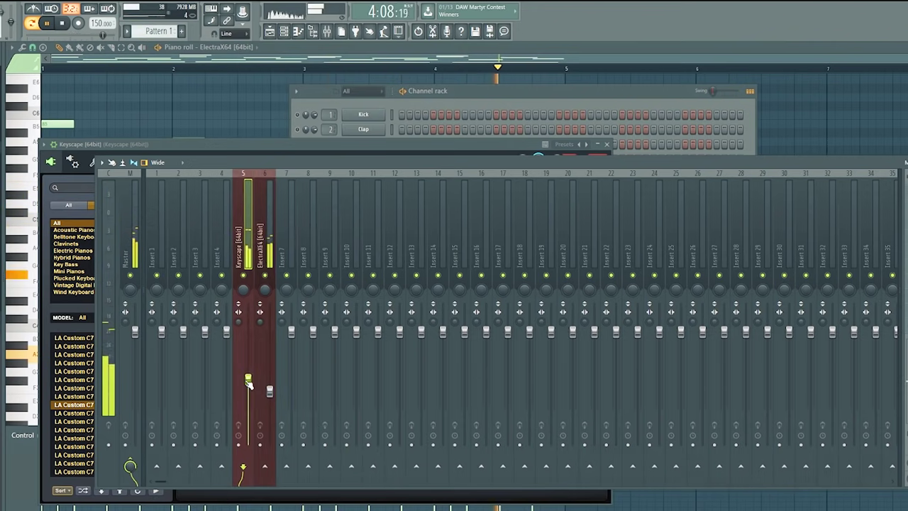